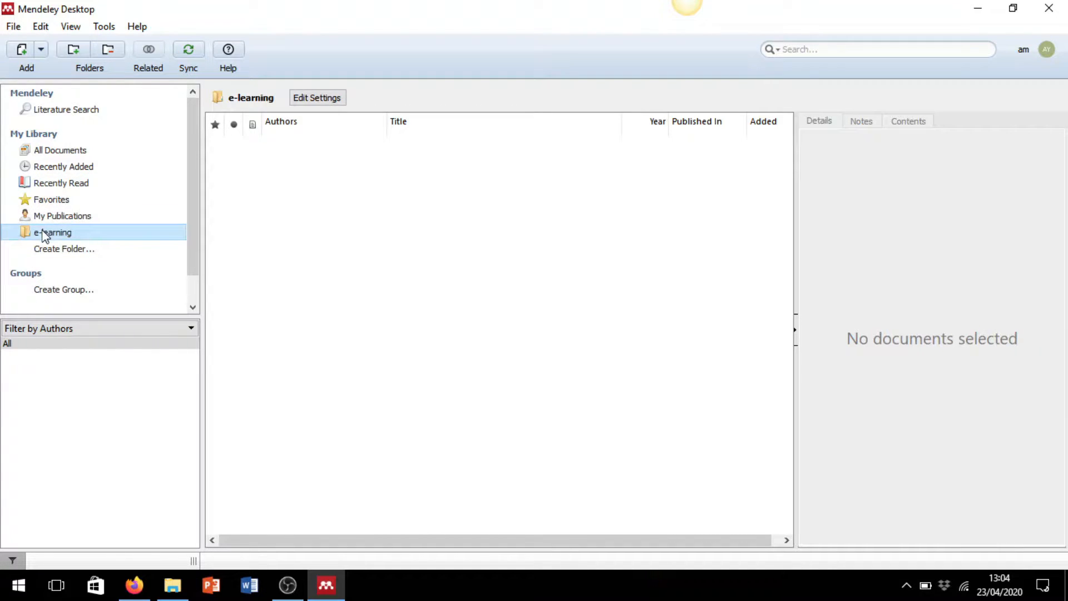
{"action": "left_click", "coordinate": [44, 234]}
{"action": "left_click", "coordinate": [295, 206]}
{"action": "left_click", "coordinate": [65, 237]}
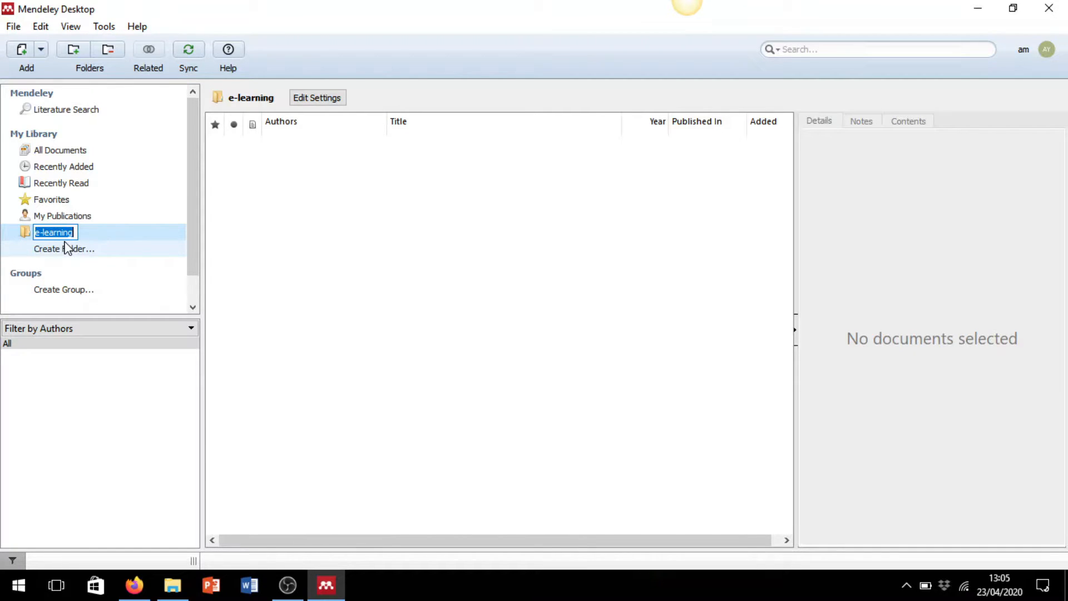
{"action": "left_click", "coordinate": [27, 236]}
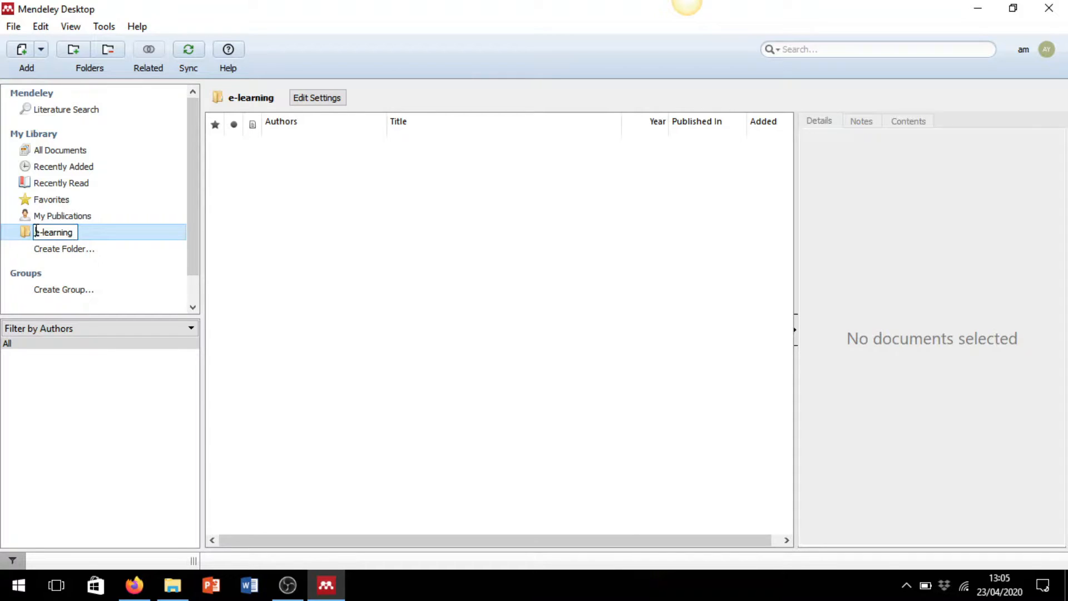
{"action": "left_click", "coordinate": [32, 236]}
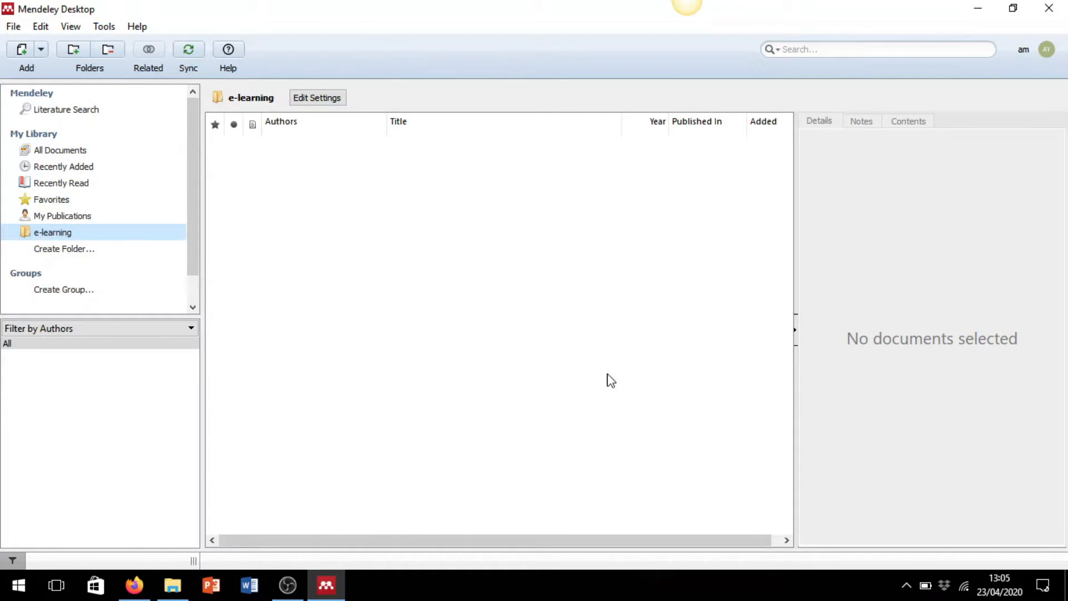
Switch to File Explorer and add the 2019 PDF titled "The Impact of Integrating T..." from the Reference folder to the e-learning folder's document list.
{"action": "left_click", "coordinate": [185, 595]}
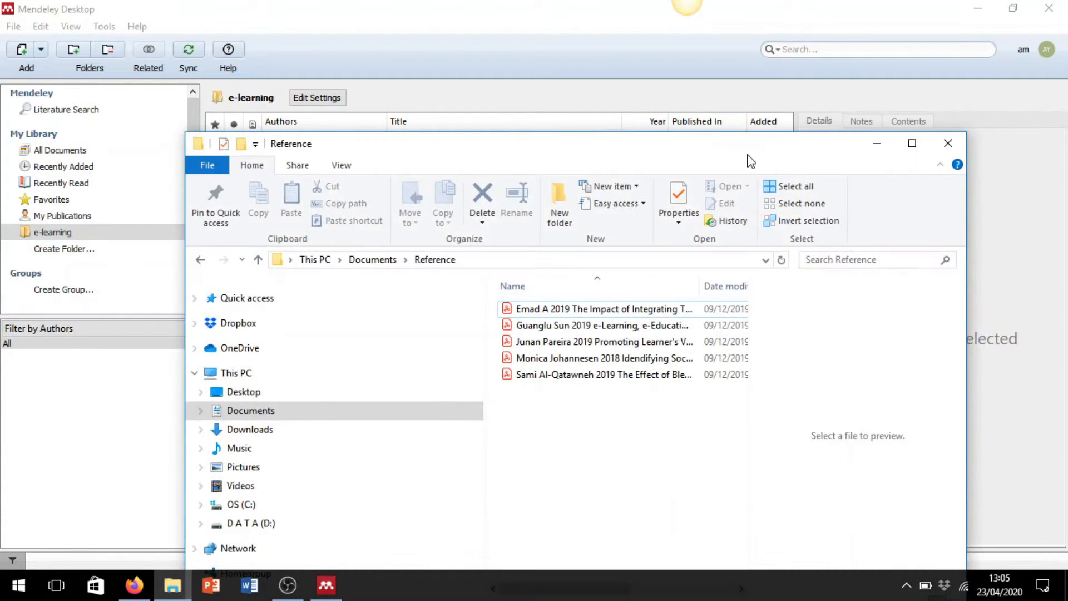
{"action": "left_click_drag", "start_coordinate": [758, 146], "coordinate": [926, 134]}
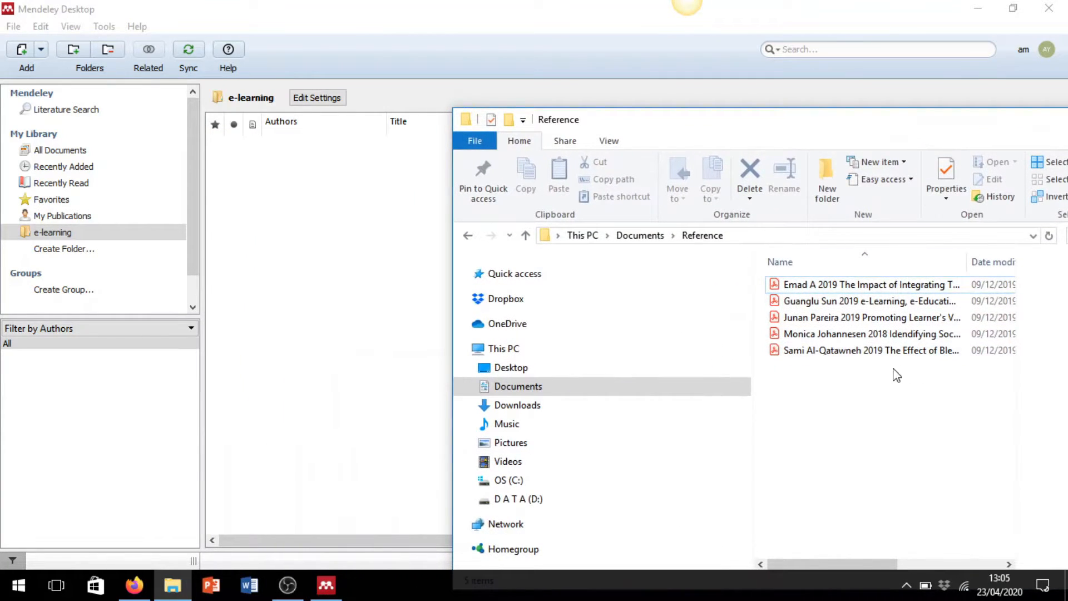
{"action": "left_click", "coordinate": [804, 288]}
{"action": "left_click_drag", "start_coordinate": [806, 295], "coordinate": [284, 218]}
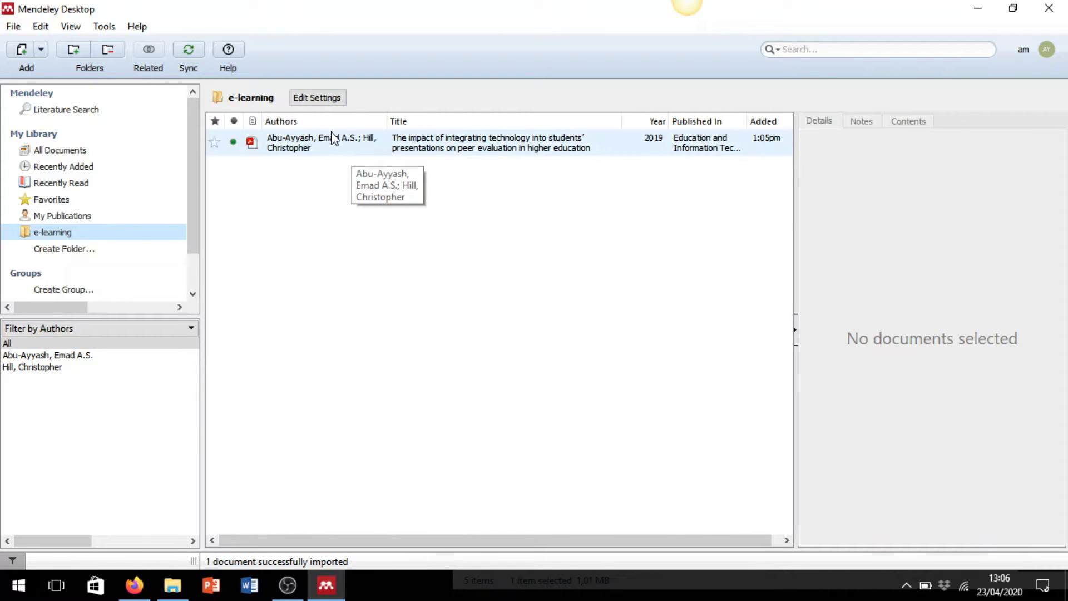
Examine the imported article's details, including its document type, title, authors, journal and year.
{"action": "left_click", "coordinate": [309, 149]}
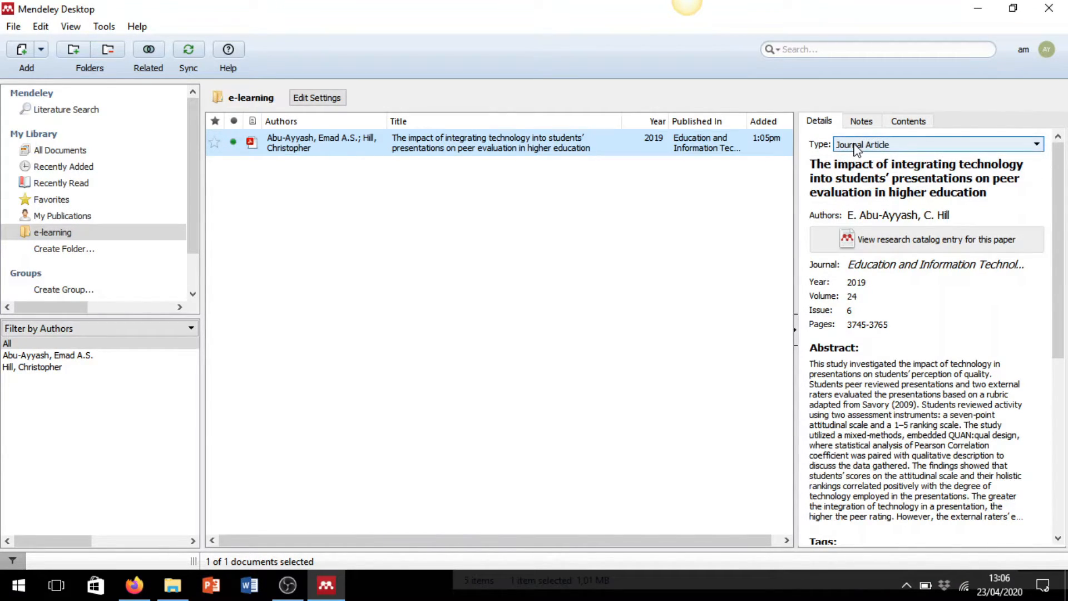
{"action": "left_click", "coordinate": [932, 177]}
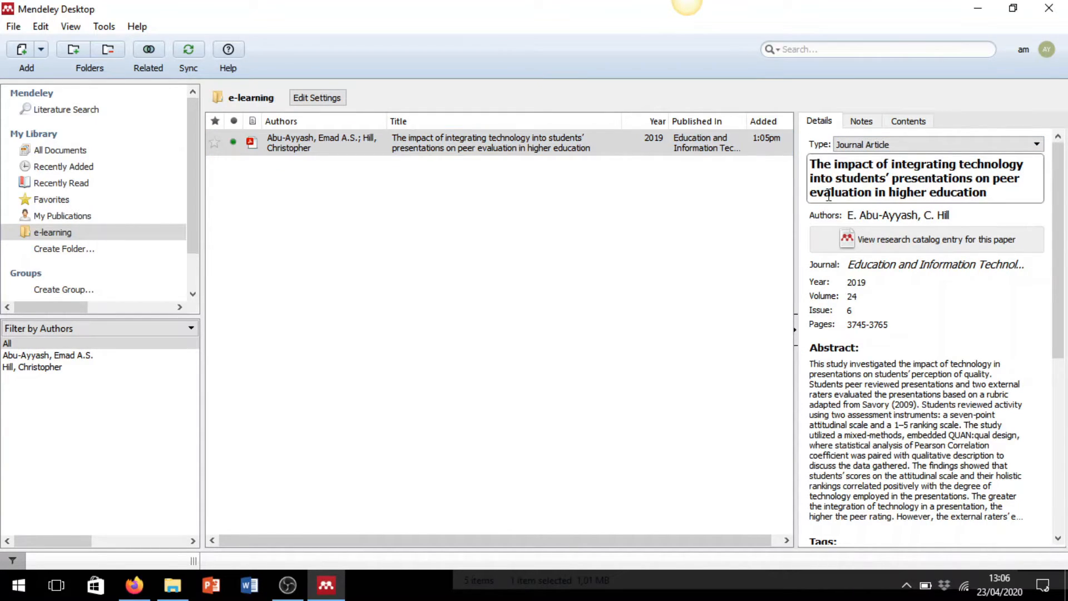
{"action": "left_click", "coordinate": [839, 218]}
{"action": "left_click", "coordinate": [853, 266]}
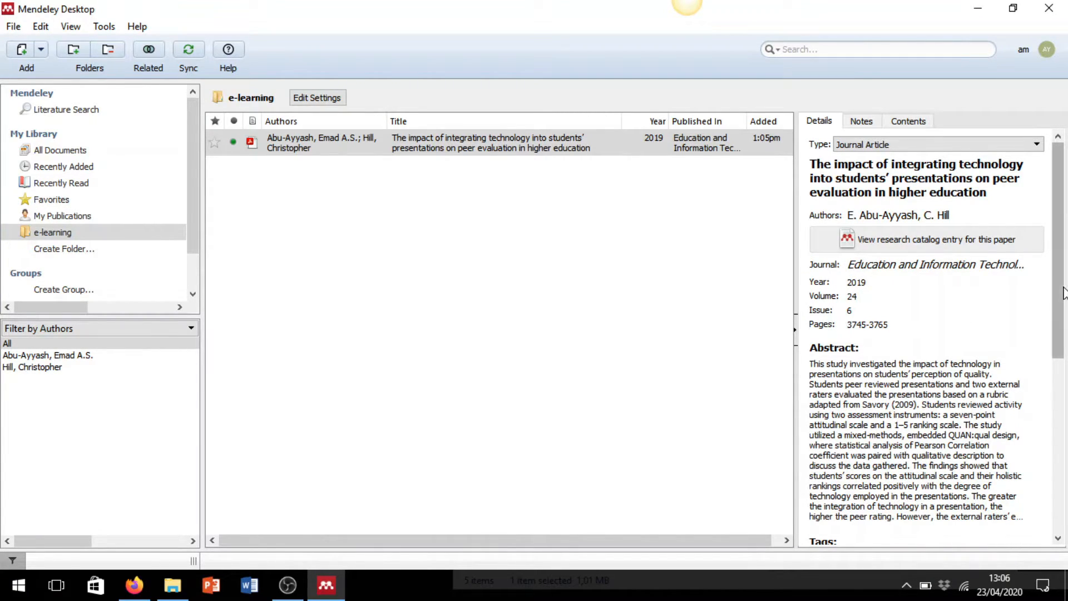
{"action": "scroll", "coordinate": [1057, 312], "scroll_direction": "down", "scroll_amount": 3}
{"action": "scroll", "coordinate": [1049, 223], "scroll_direction": "down", "scroll_amount": 5}
{"action": "scroll", "coordinate": [1049, 215], "scroll_direction": "up", "scroll_amount": 10}
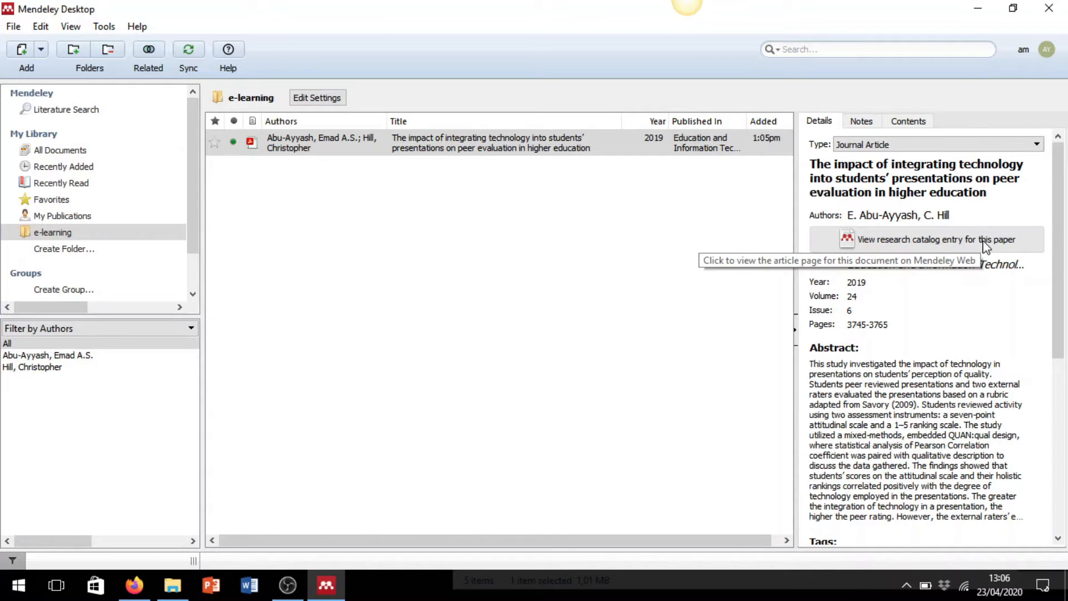
{"action": "left_click", "coordinate": [663, 144]}
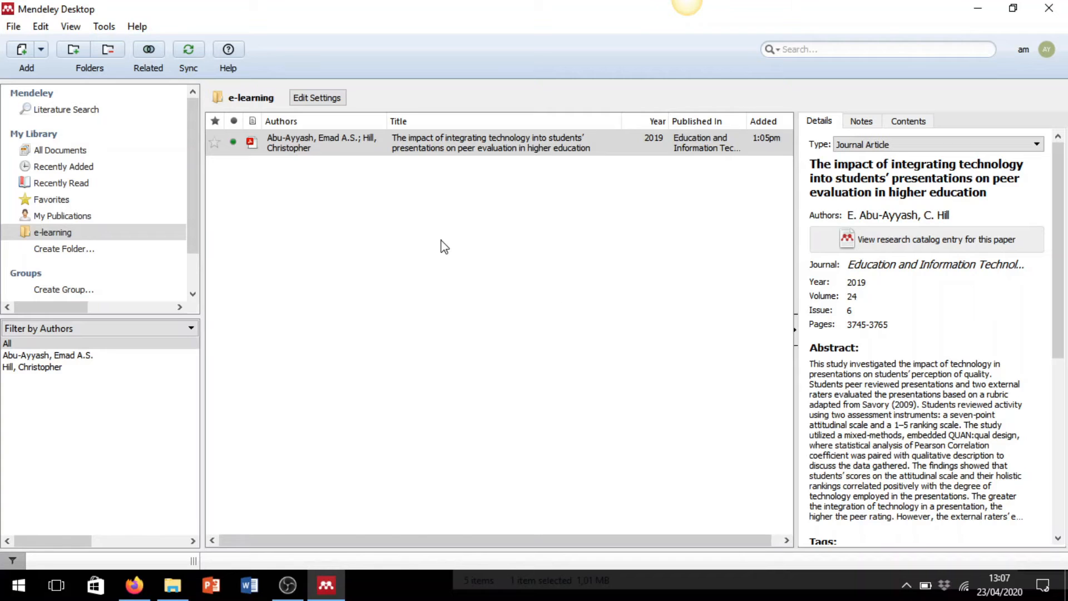
{"action": "left_click", "coordinate": [441, 246]}
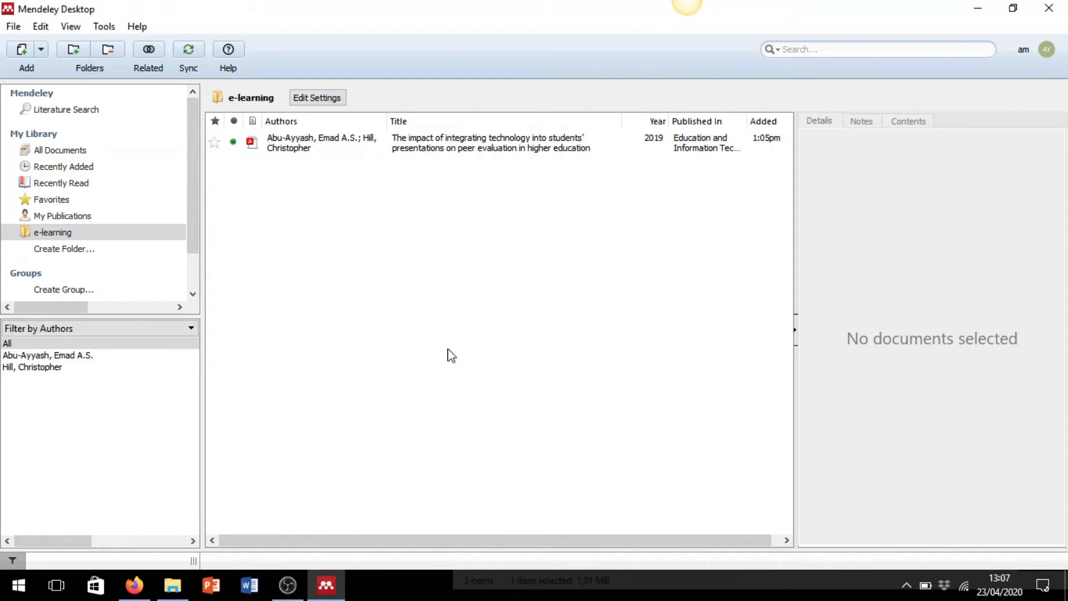
Add the 2019 "e-Learning, e-Education" PDF from Documents > Reference to the e-learning folder and review its details.
{"action": "left_click", "coordinate": [14, 28]}
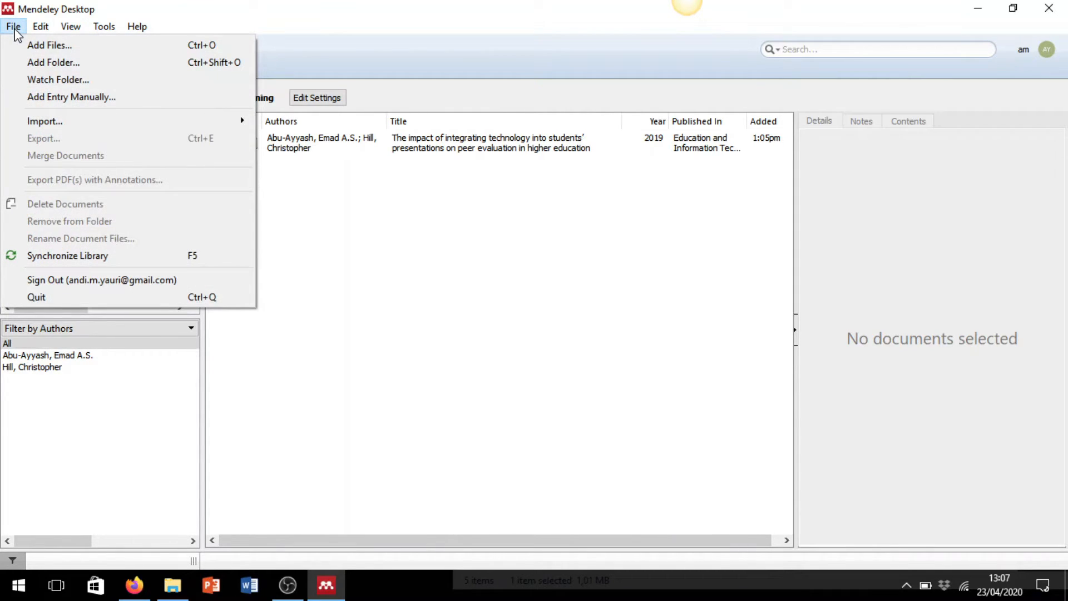
{"action": "left_click", "coordinate": [49, 46]}
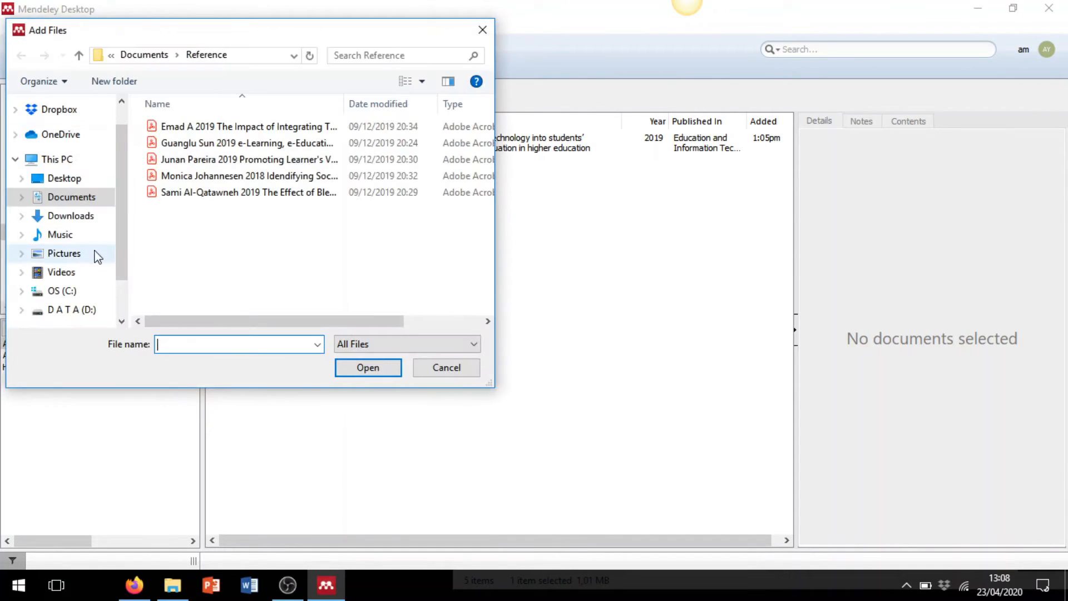
{"action": "left_click_drag", "start_coordinate": [315, 39], "coordinate": [571, 76]}
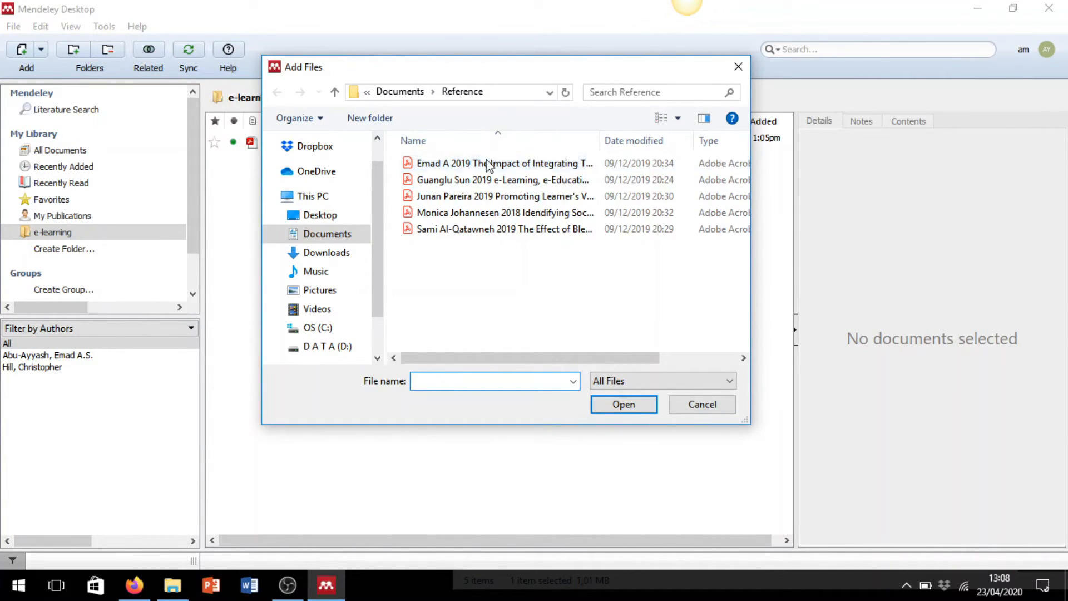
{"action": "left_click", "coordinate": [448, 184]}
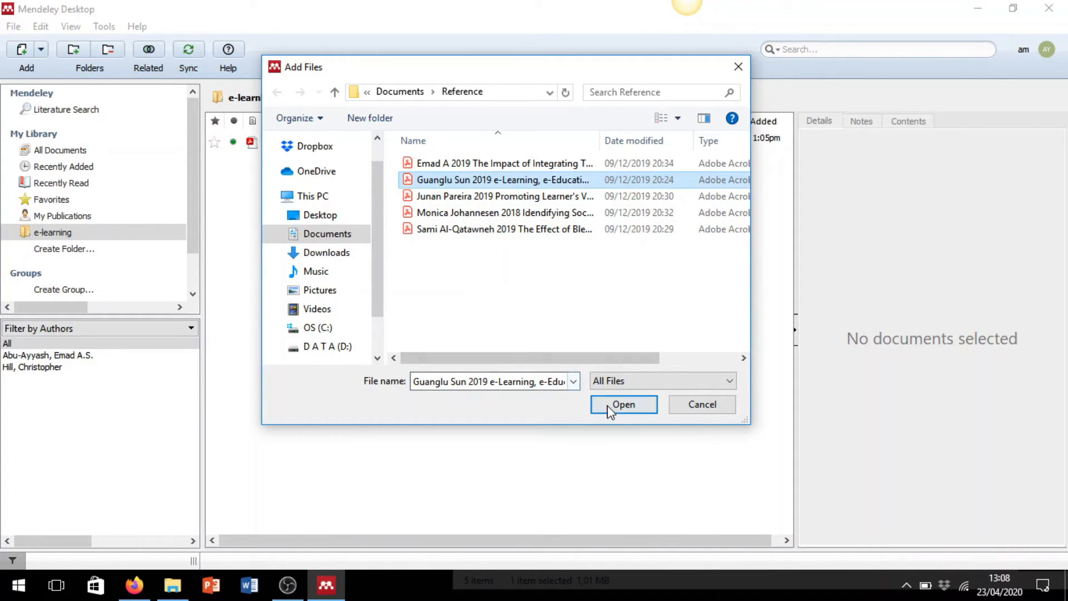
{"action": "left_click", "coordinate": [624, 406]}
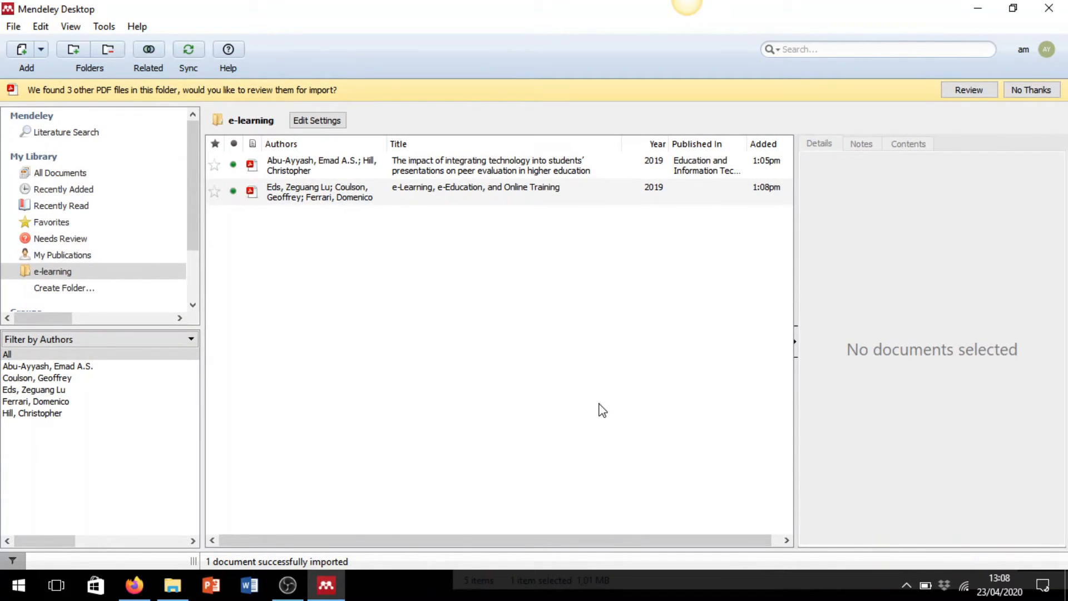
{"action": "left_click", "coordinate": [329, 195]}
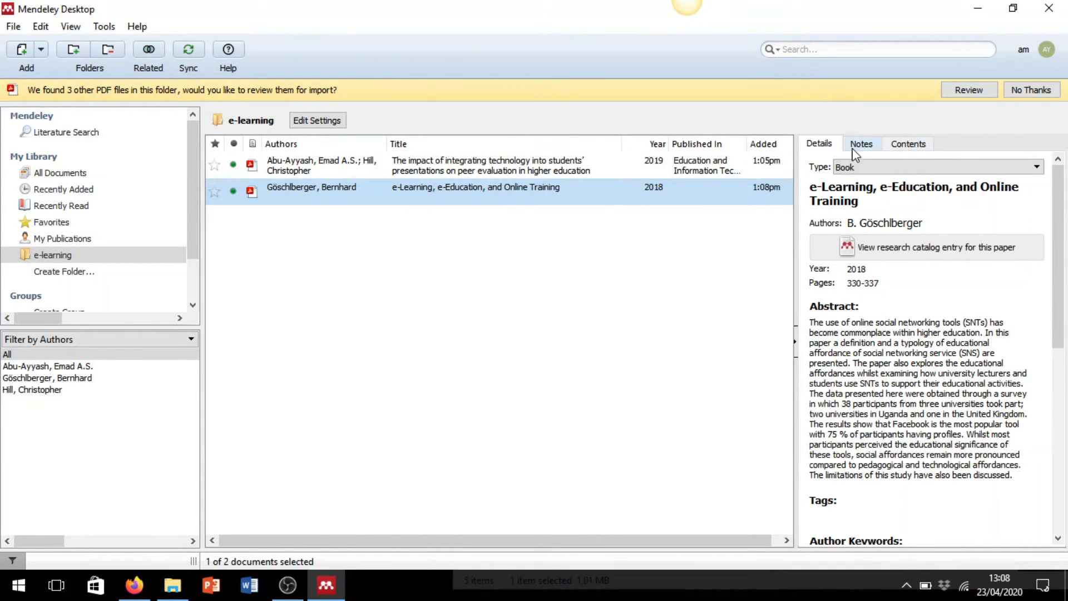
{"action": "mouse_move", "coordinate": [1058, 239]}
{"action": "left_mouse_down"}
{"action": "mouse_move", "coordinate": [1057, 404]}
{"action": "mouse_move", "coordinate": [1055, 286]}
{"action": "mouse_move", "coordinate": [1040, 243]}
{"action": "left_mouse_up"}
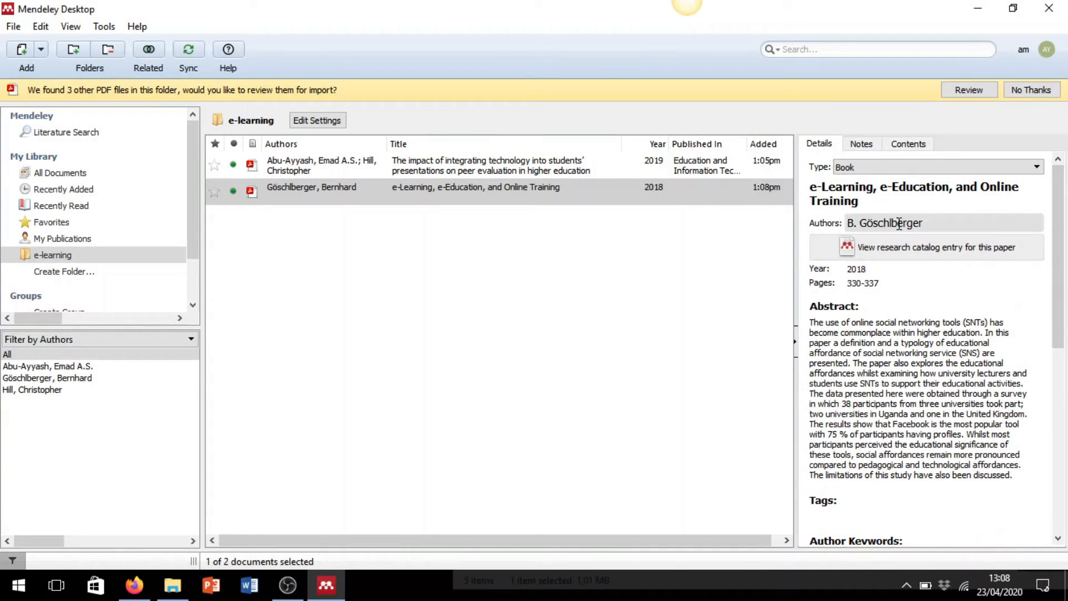
{"action": "left_click", "coordinate": [411, 323]}
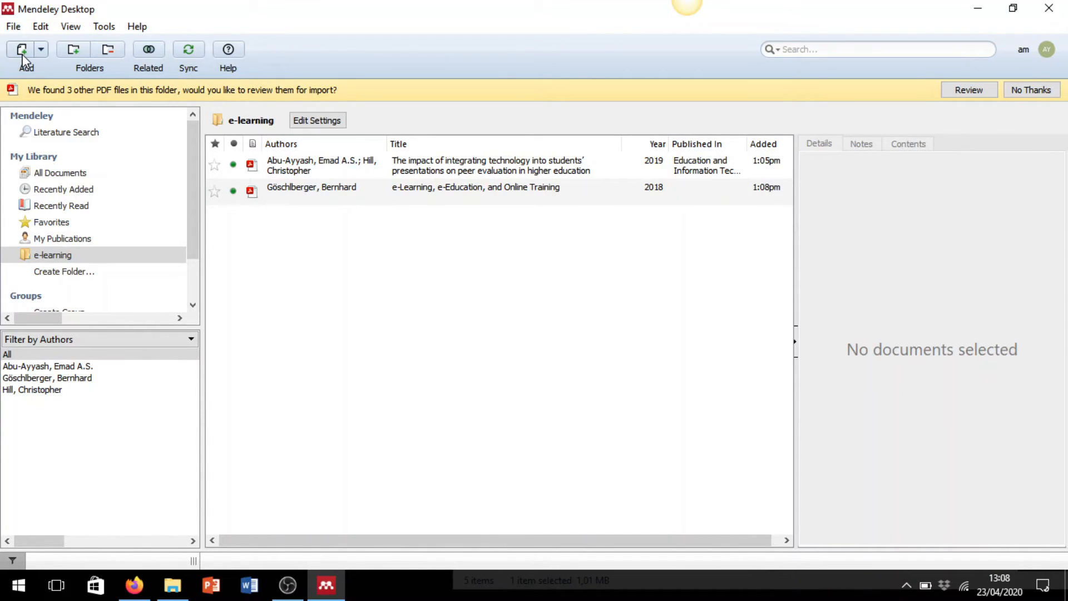
Import the whole Reference folder from Documents into the e-learning folder, leaving no document selected.
{"action": "left_click", "coordinate": [40, 50]}
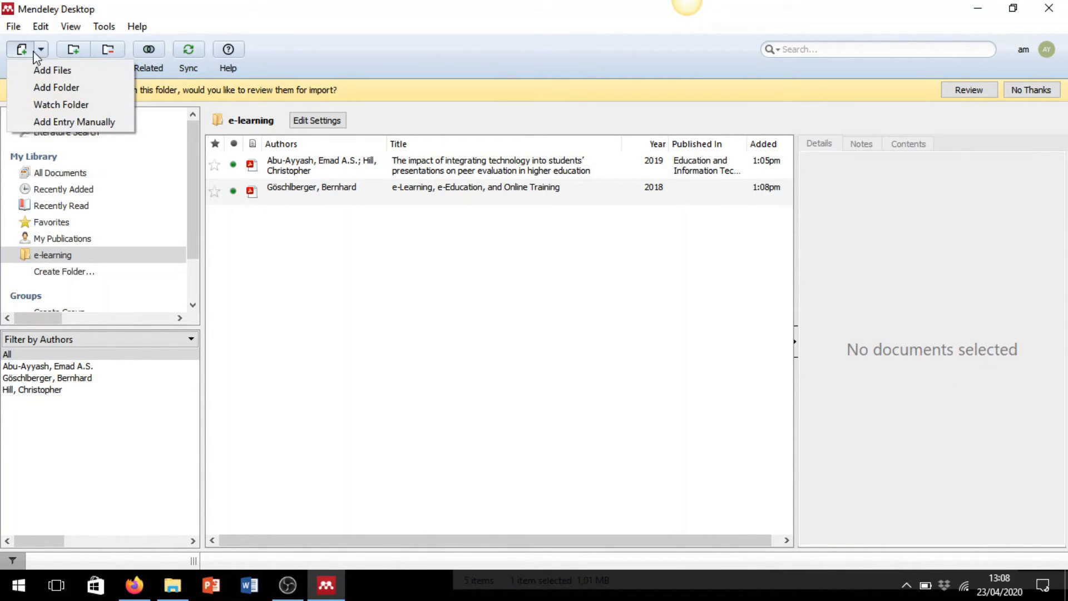
{"action": "left_click", "coordinate": [23, 51]}
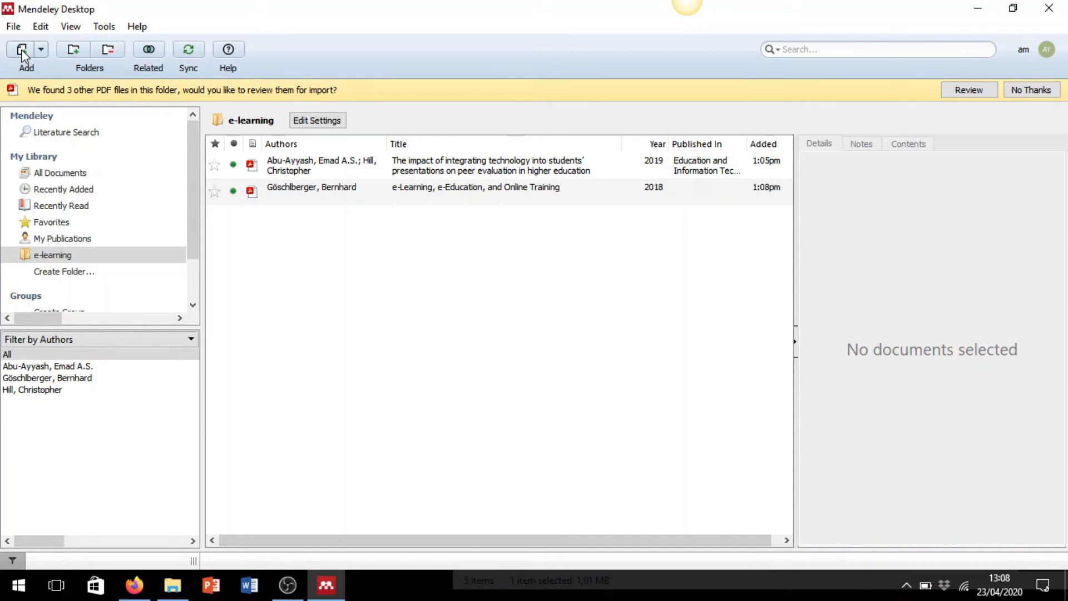
{"action": "left_click", "coordinate": [12, 26]}
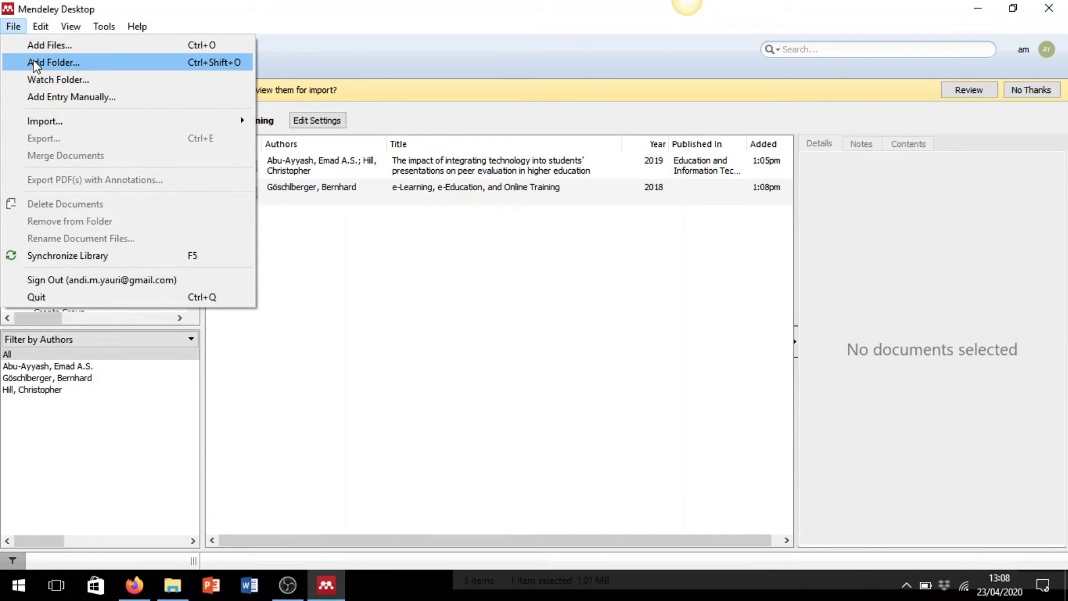
{"action": "left_click", "coordinate": [35, 64]}
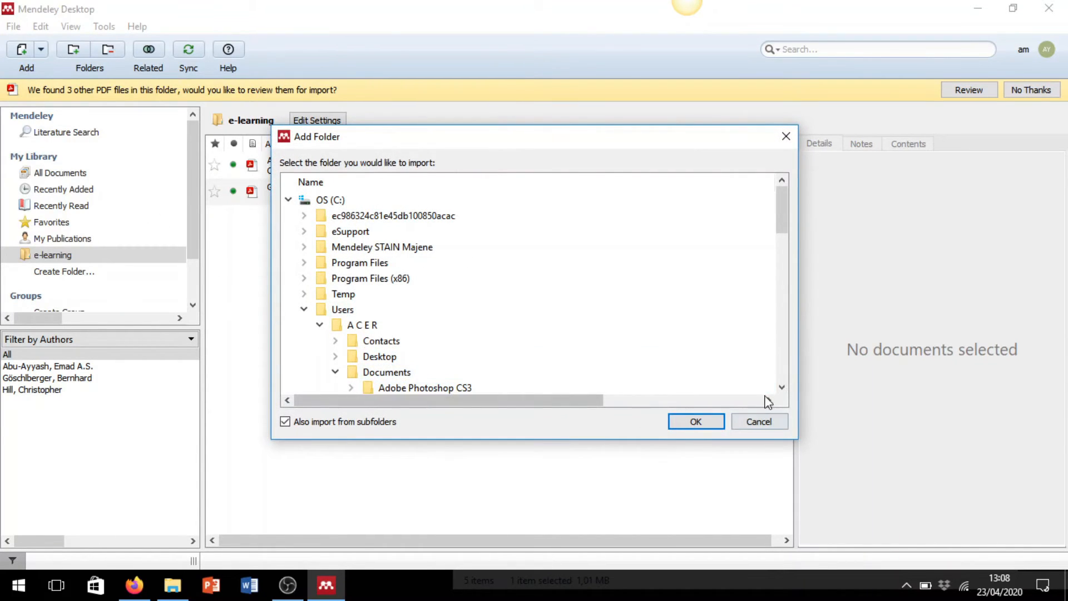
{"action": "left_click_drag", "start_coordinate": [782, 211], "coordinate": [782, 286]}
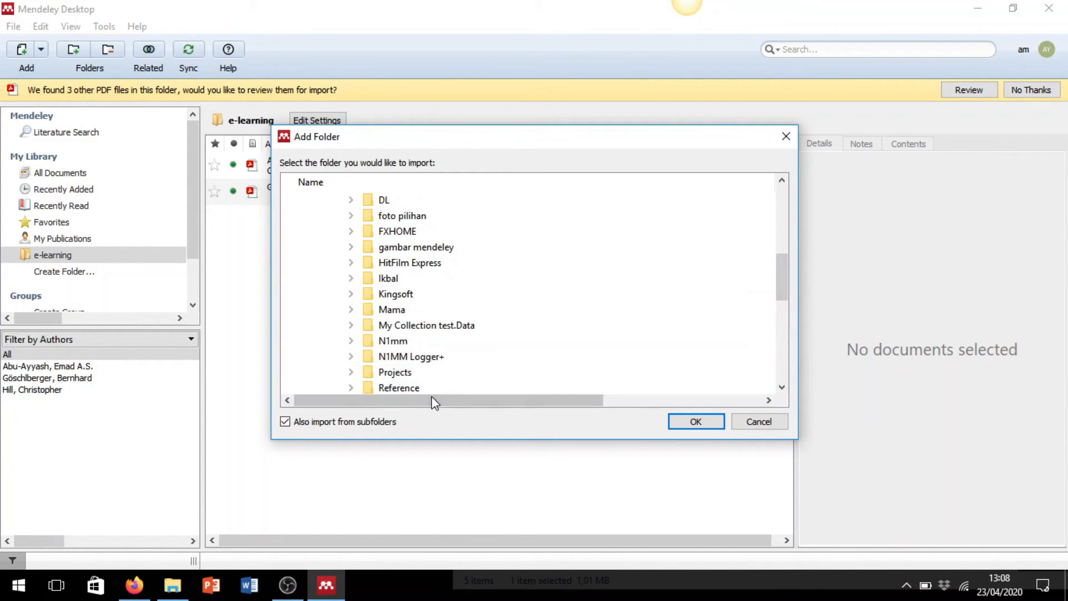
{"action": "left_click", "coordinate": [473, 387]}
{"action": "left_click_drag", "start_coordinate": [784, 293], "coordinate": [274, 289]}
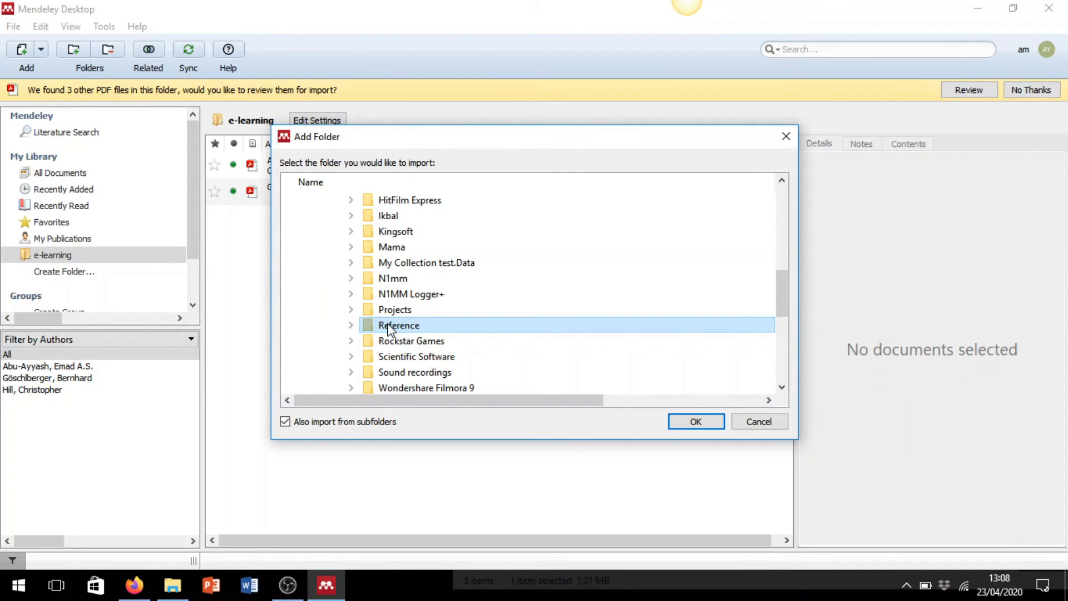
{"action": "left_click", "coordinate": [696, 422]}
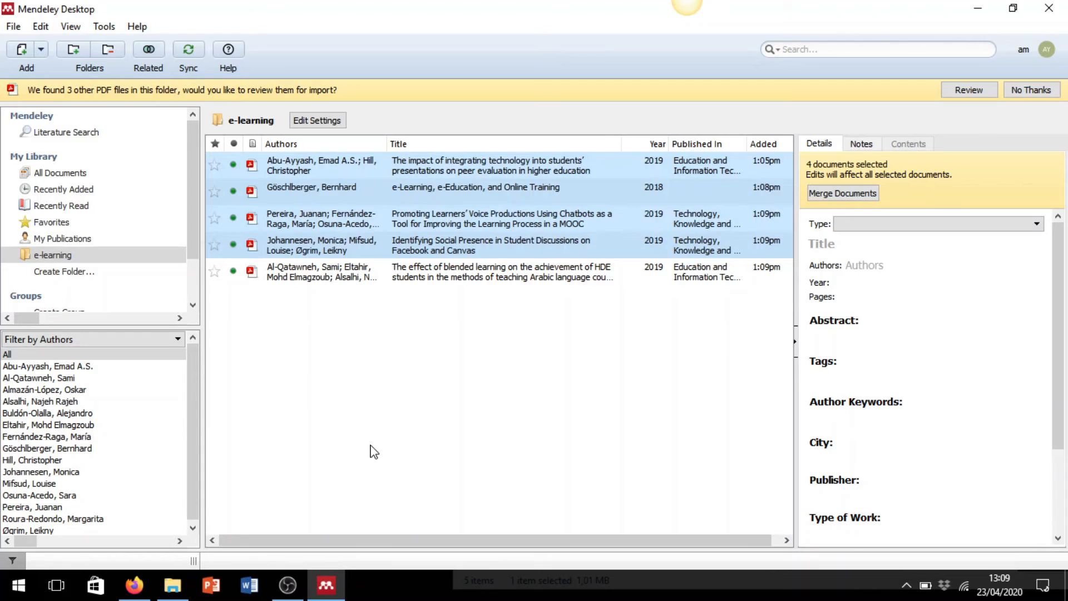
{"action": "left_click", "coordinate": [520, 354]}
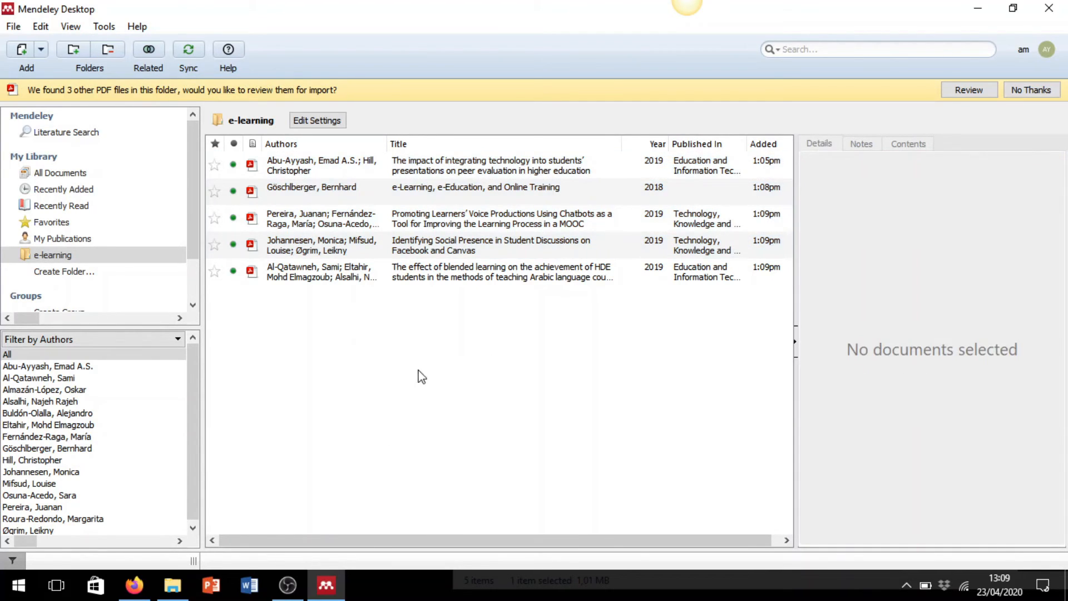
Examine the bibliographic details of each document in the e-learning folder.
{"action": "left_click", "coordinate": [336, 162]}
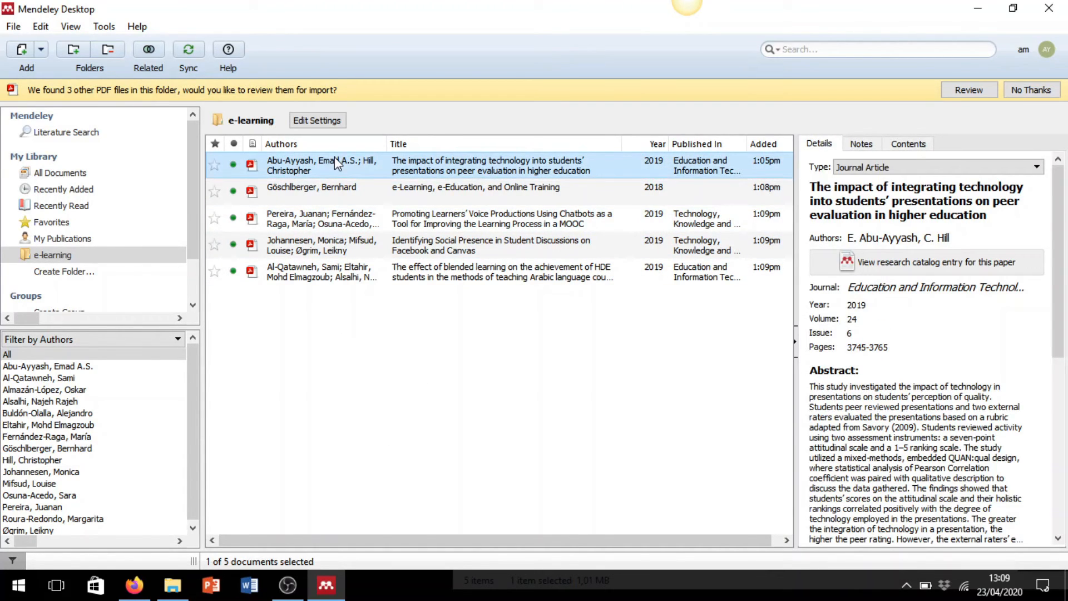
{"action": "left_click", "coordinate": [320, 192]}
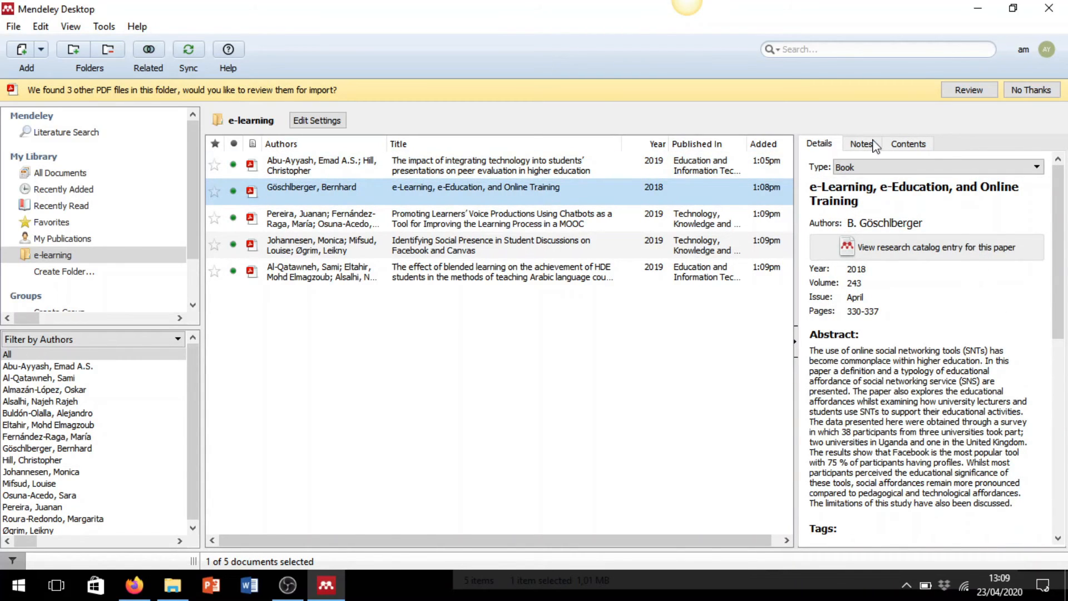
{"action": "left_click", "coordinate": [383, 223]}
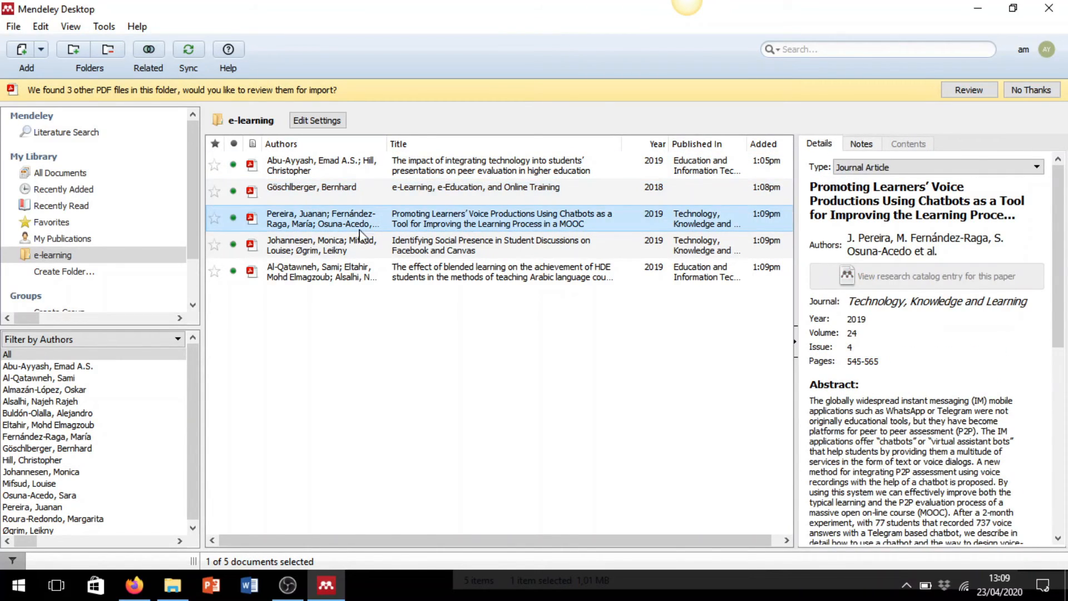
{"action": "left_click", "coordinate": [333, 252]}
{"action": "left_click", "coordinate": [326, 278]}
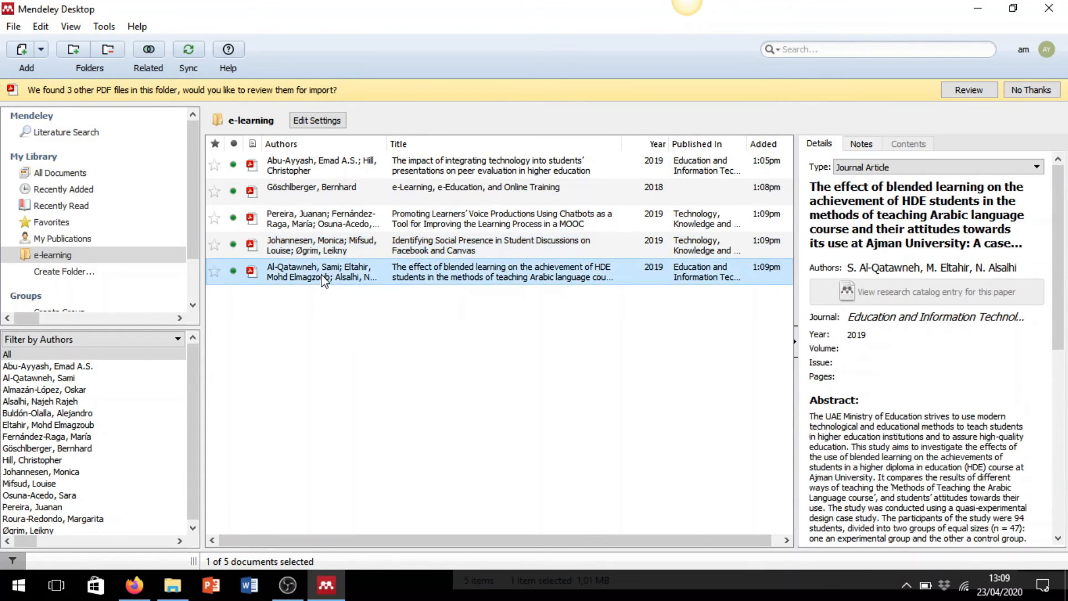
{"action": "left_click_drag", "start_coordinate": [1058, 316], "coordinate": [1058, 318]}
{"action": "left_click", "coordinate": [347, 251]}
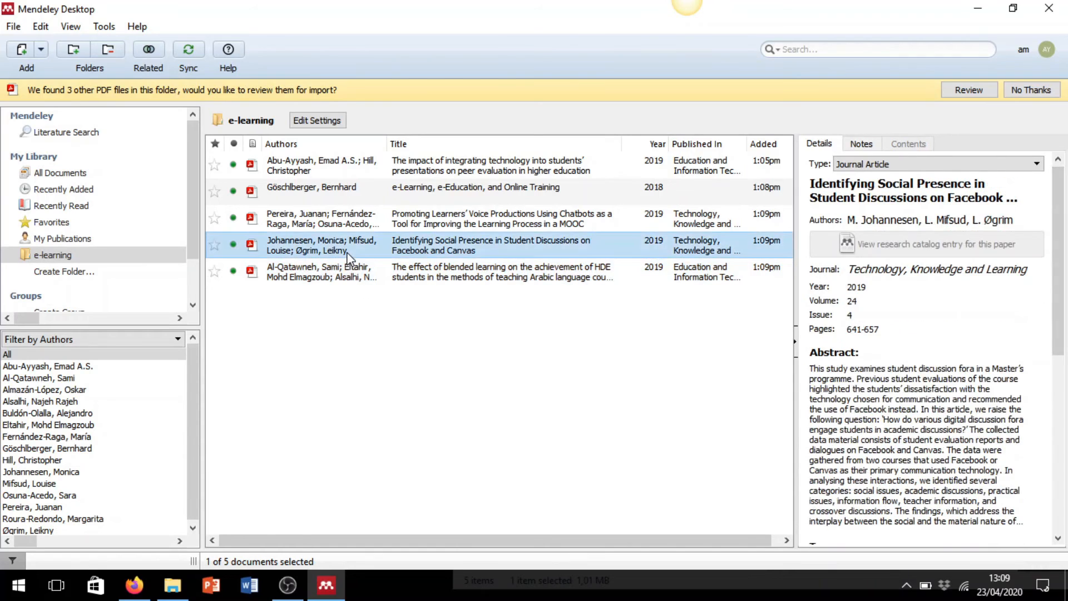